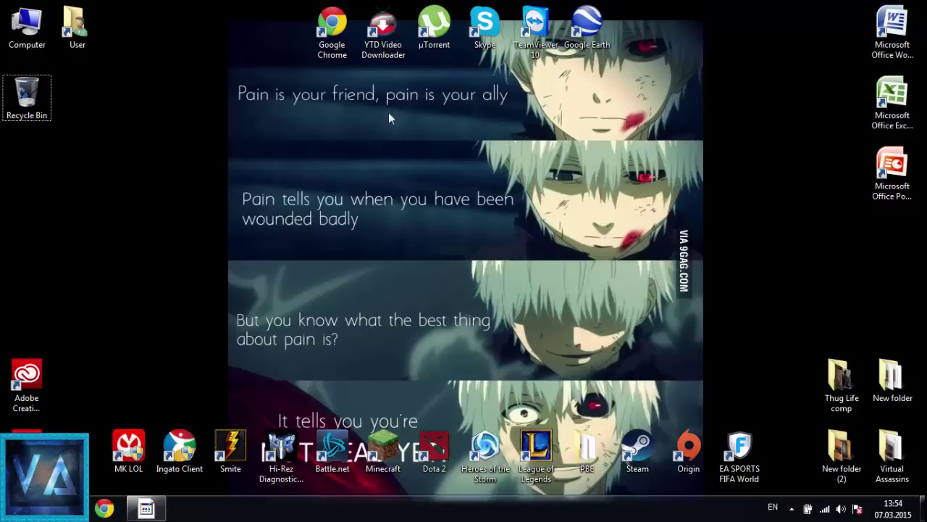
Browse from Computer to C:\Riot Games\League of Legends\RADS
double_click(27, 25)
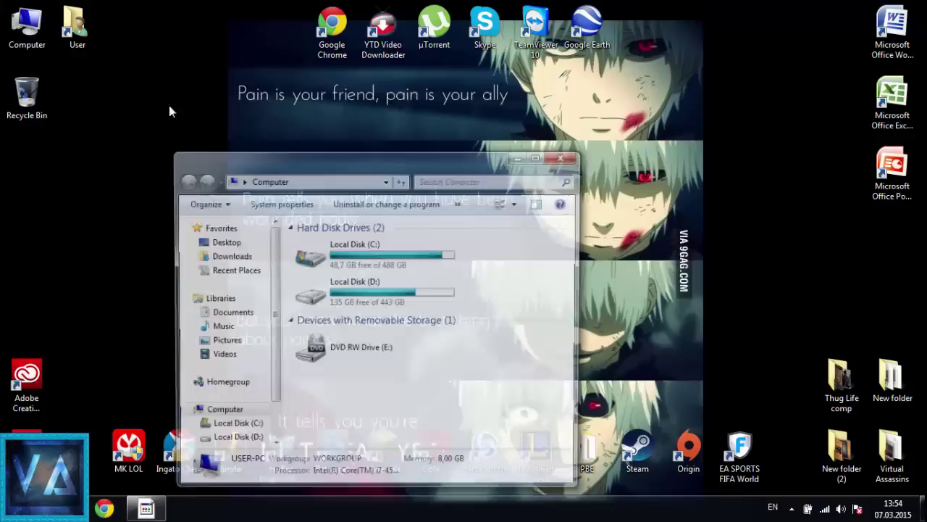
drag(385, 165, 483, 81)
double_click(455, 160)
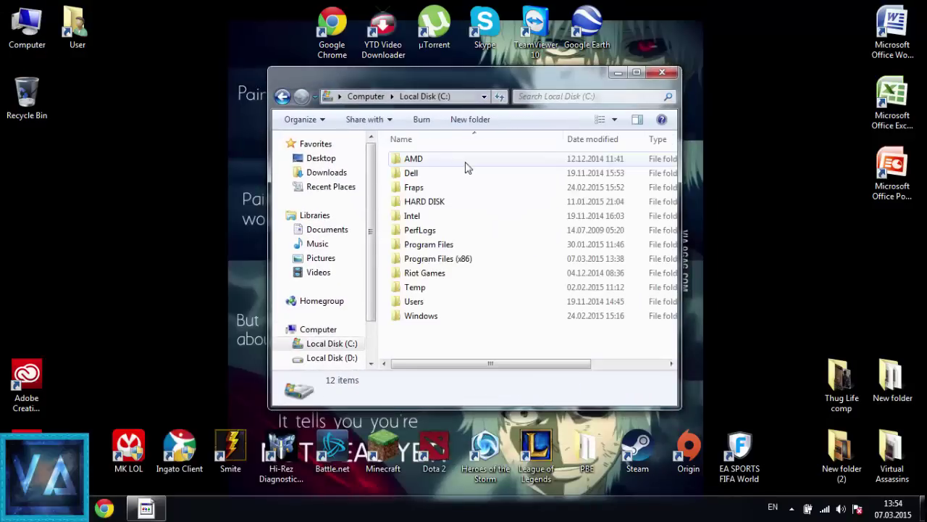
double_click(433, 279)
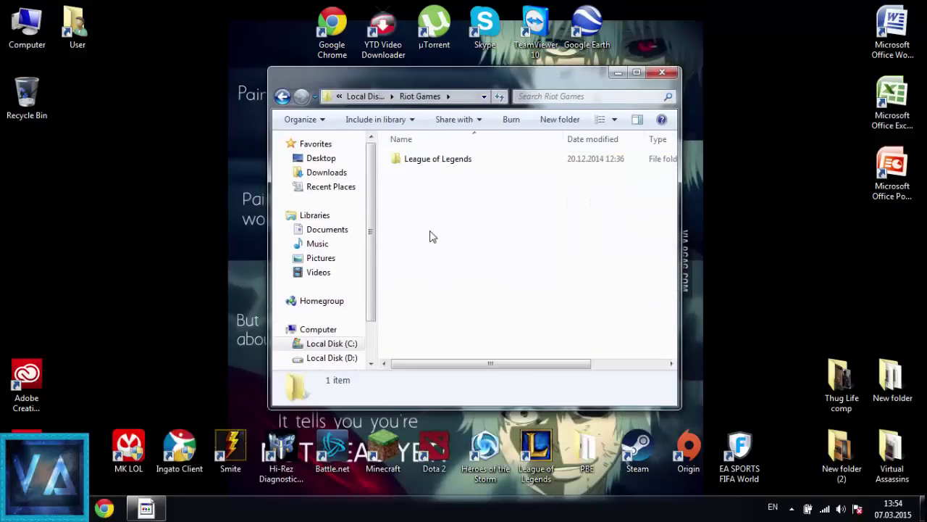
double_click(435, 163)
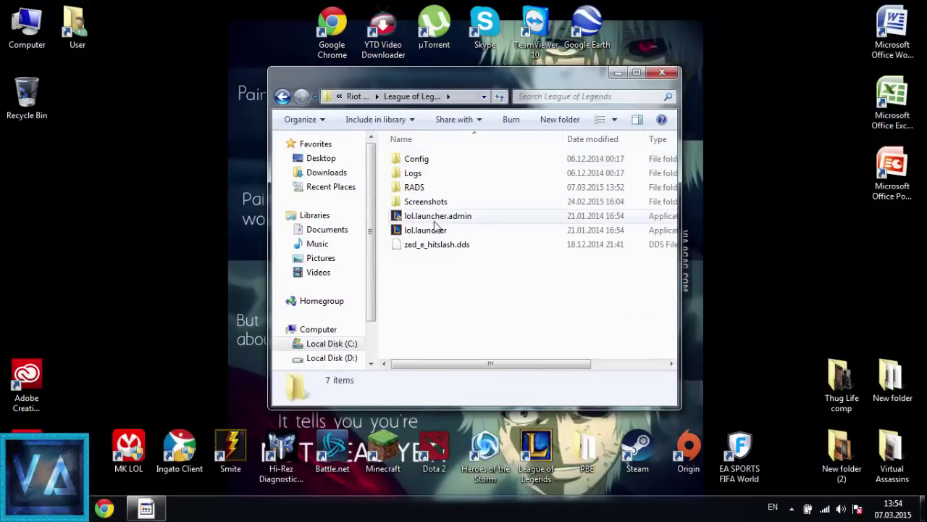
double_click(415, 188)
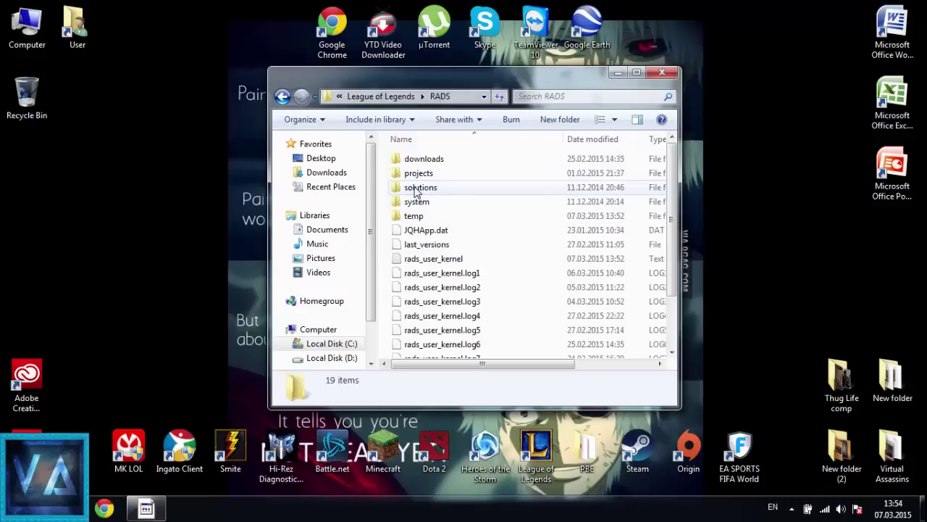
scroll(420, 187, down, 1)
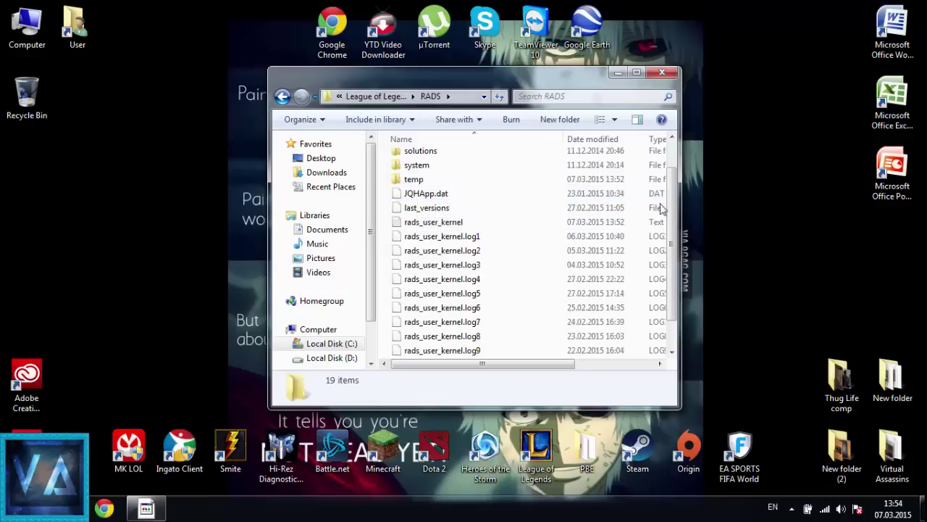
Start deleting the last_versions file but cancel, keeping it in RADS
click(505, 208)
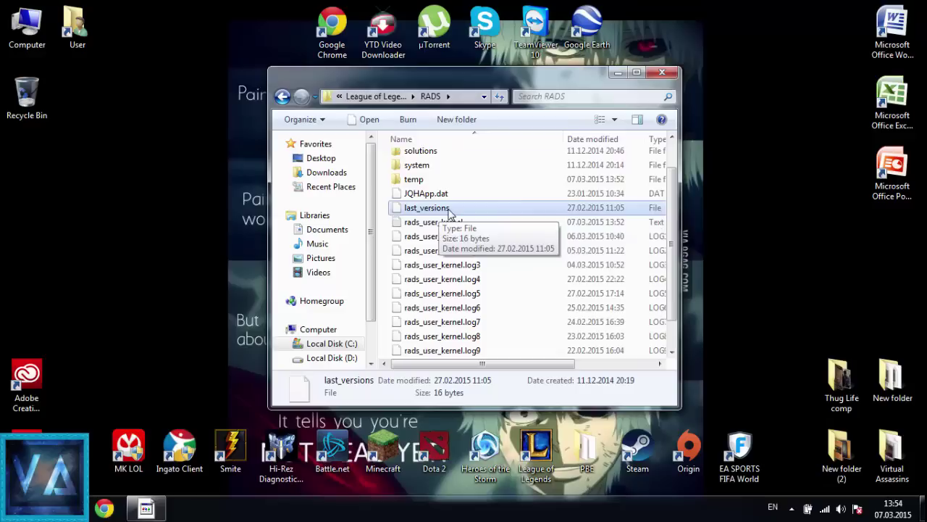
key(Delete)
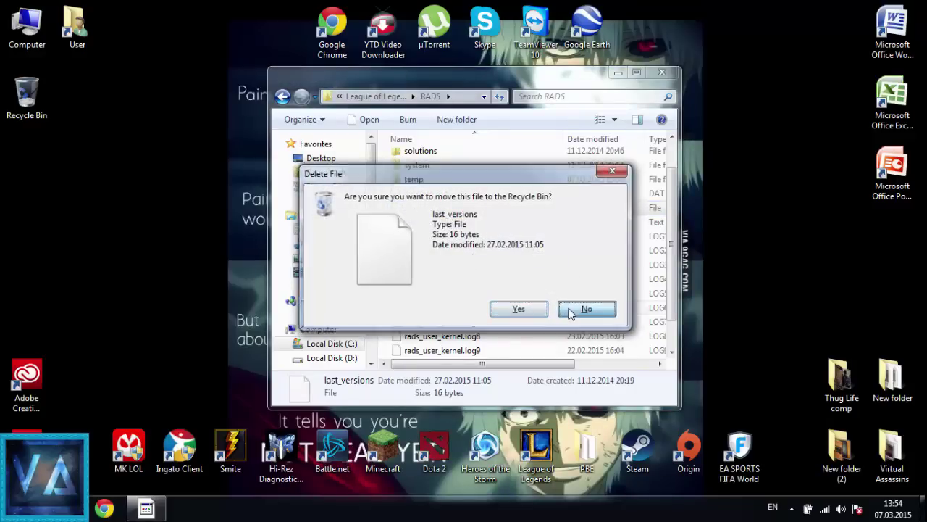
click(570, 311)
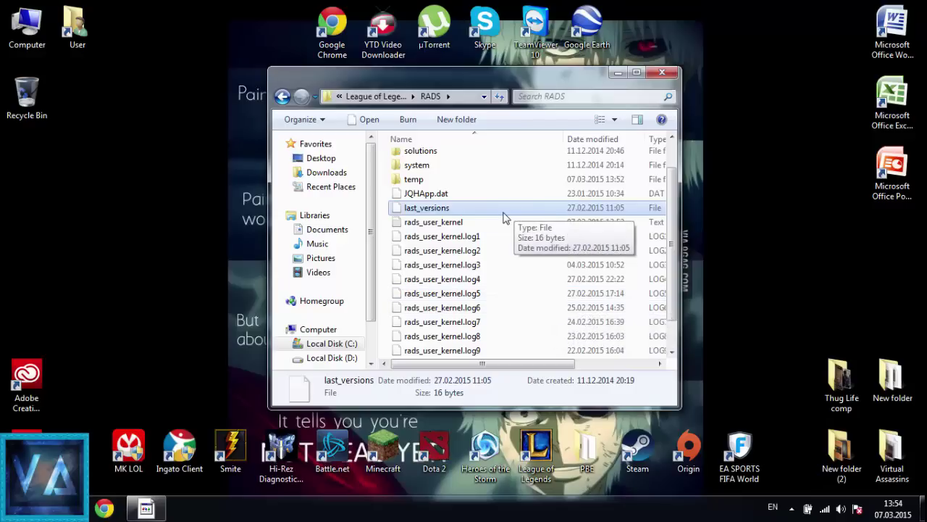
scroll(435, 241, up, 1)
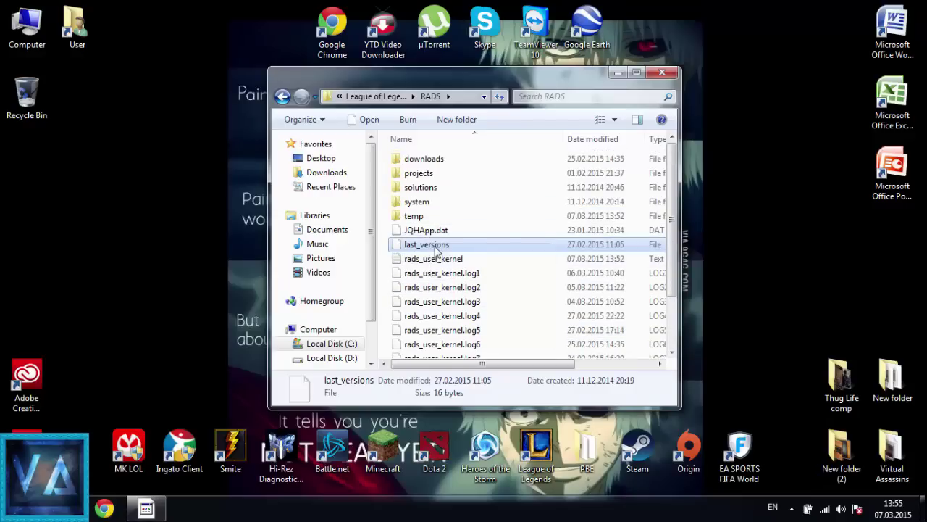
Delete the launcher config file from RADS\system to the Recycle Bin
double_click(448, 203)
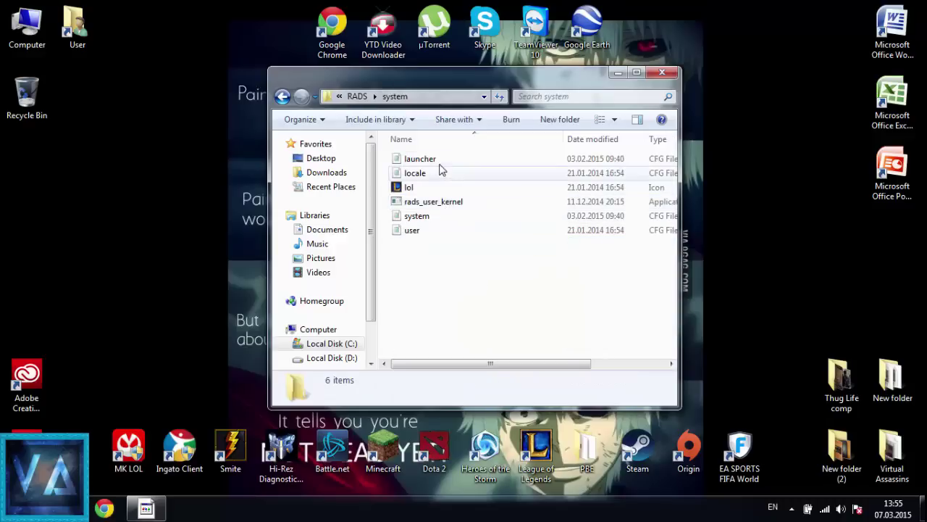
click(438, 161)
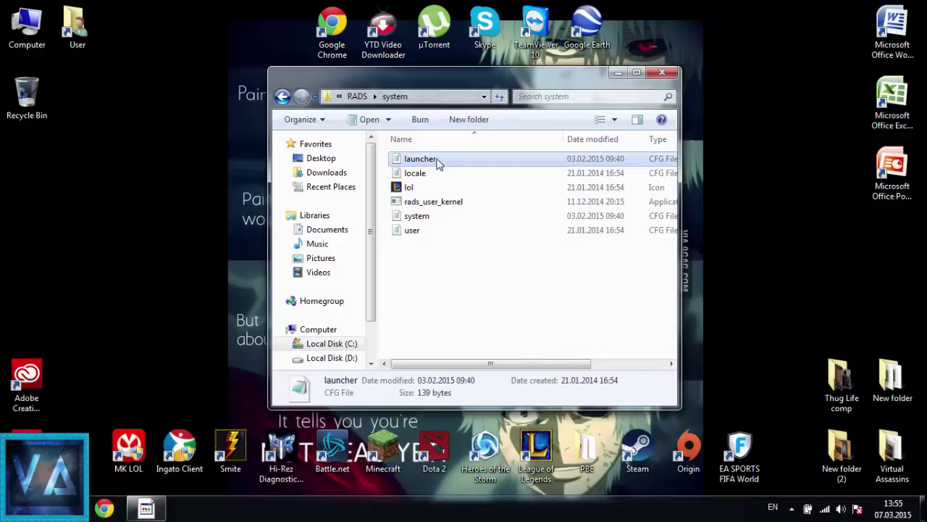
key(BackSpace)
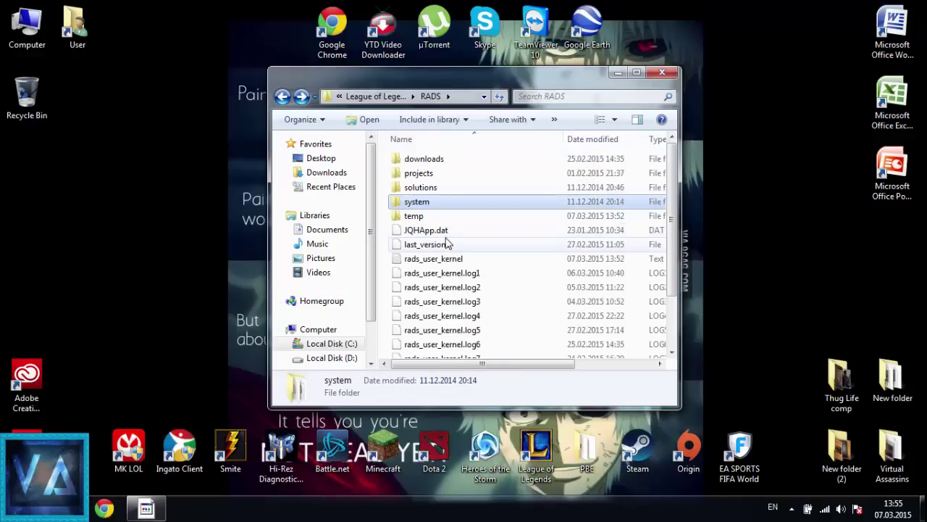
click(444, 246)
click(301, 96)
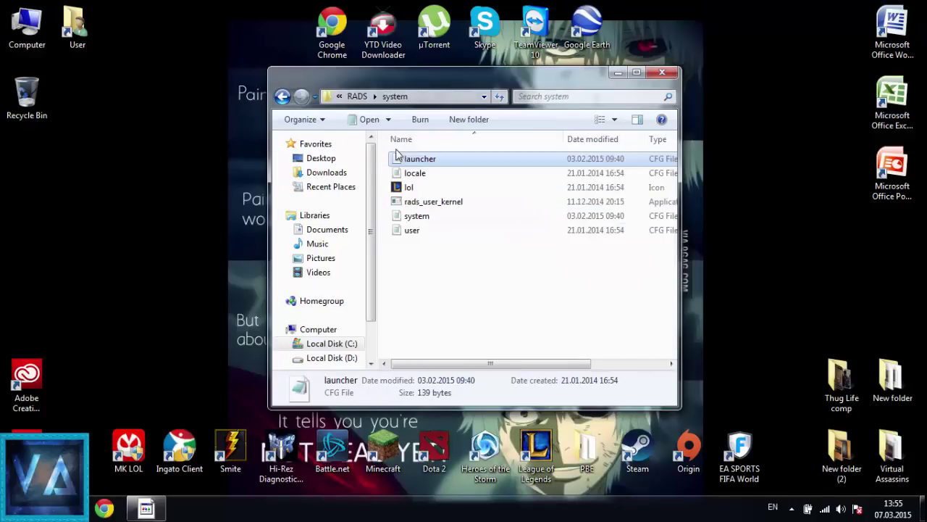
key(Delete)
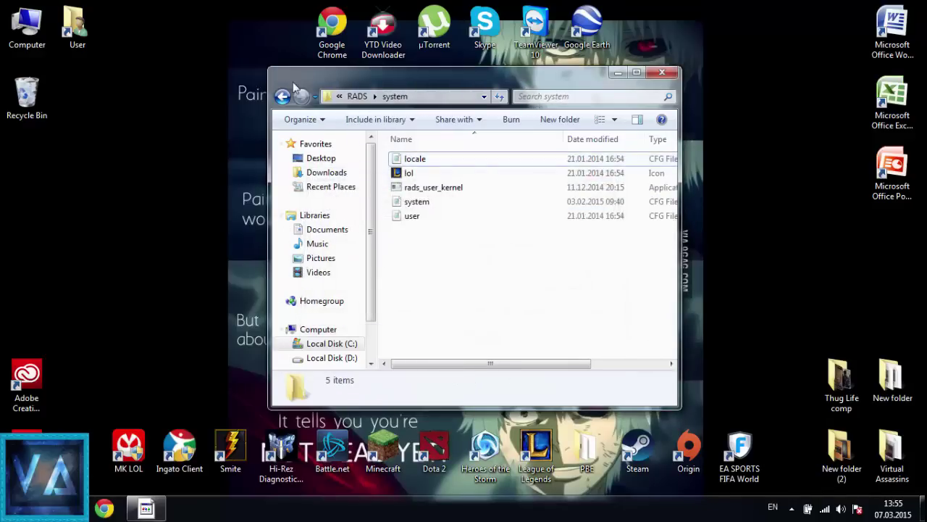
Drag launcher from the Recycle Bin back into RADS\system, then close both windows
double_click(33, 104)
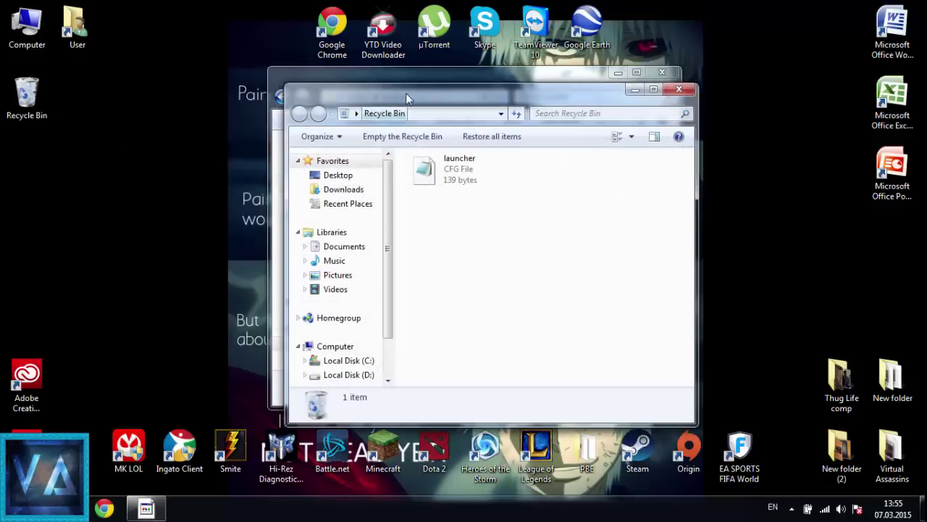
drag(403, 102, 369, 236)
drag(413, 77, 691, 64)
drag(430, 225, 314, 58)
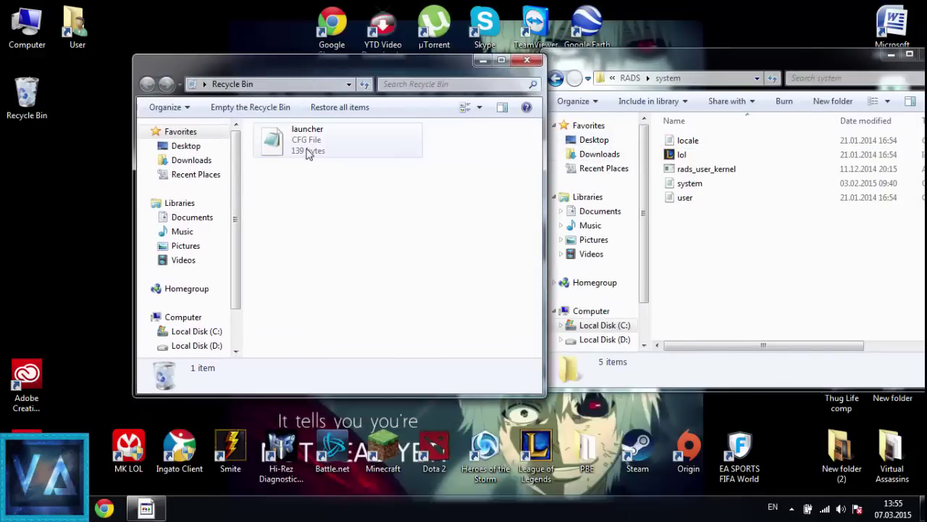
click(556, 77)
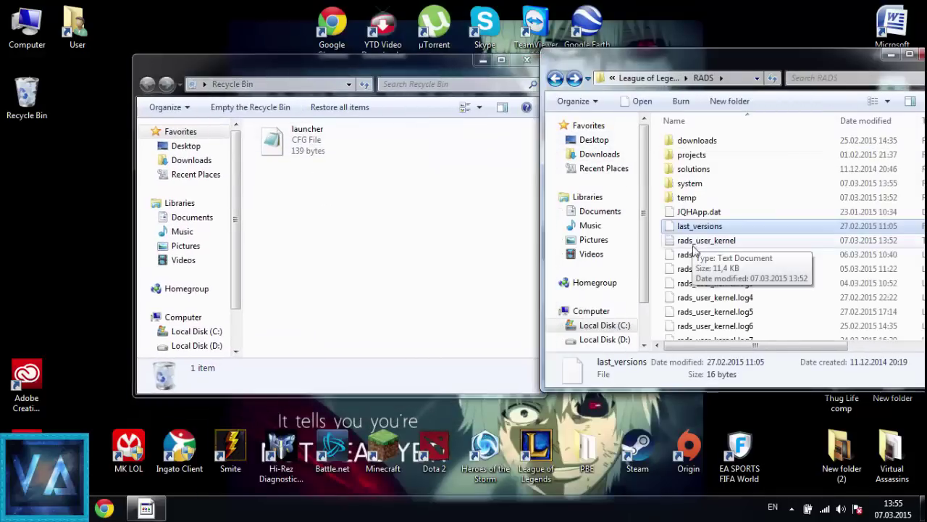
key(alt+Right)
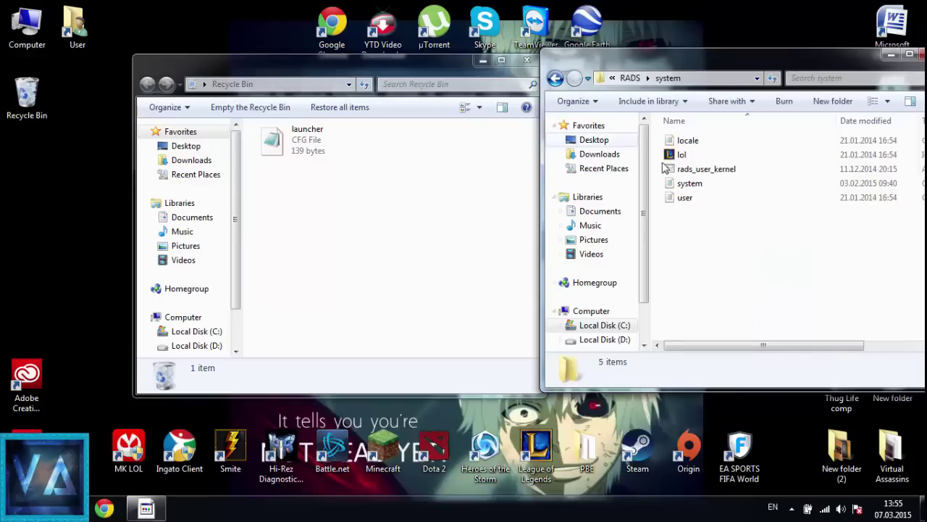
drag(273, 141, 746, 268)
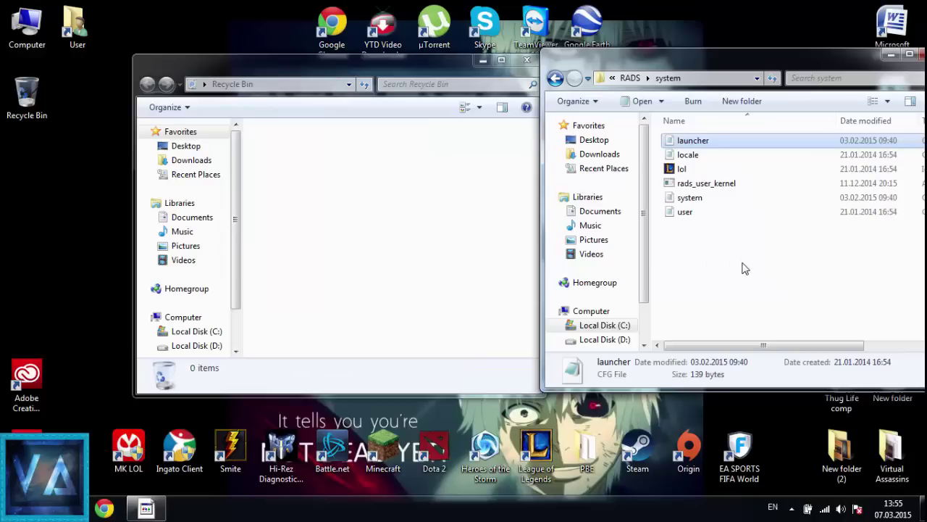
drag(629, 57, 381, 58)
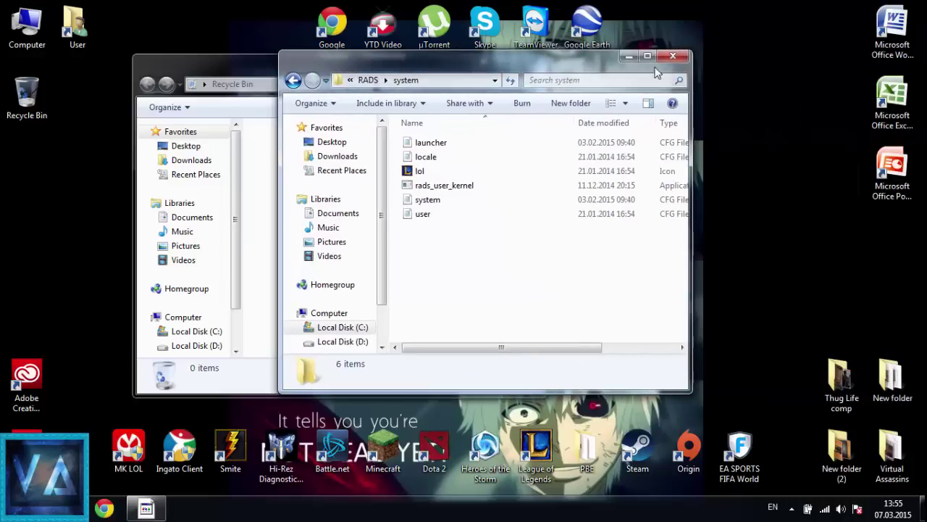
click(670, 62)
click(537, 61)
Run the League of Legends shortcut as administrator, then close the launcher
double_click(30, 22)
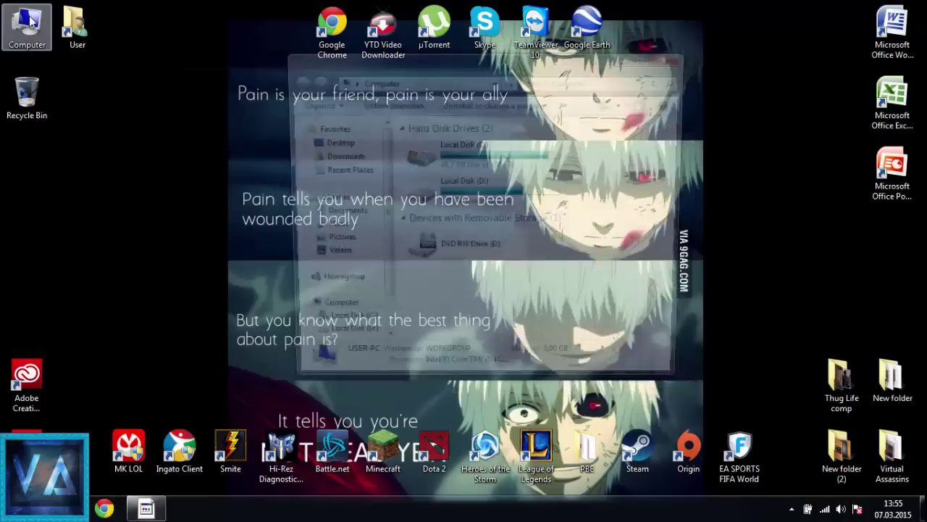
click(672, 56)
right_click(533, 443)
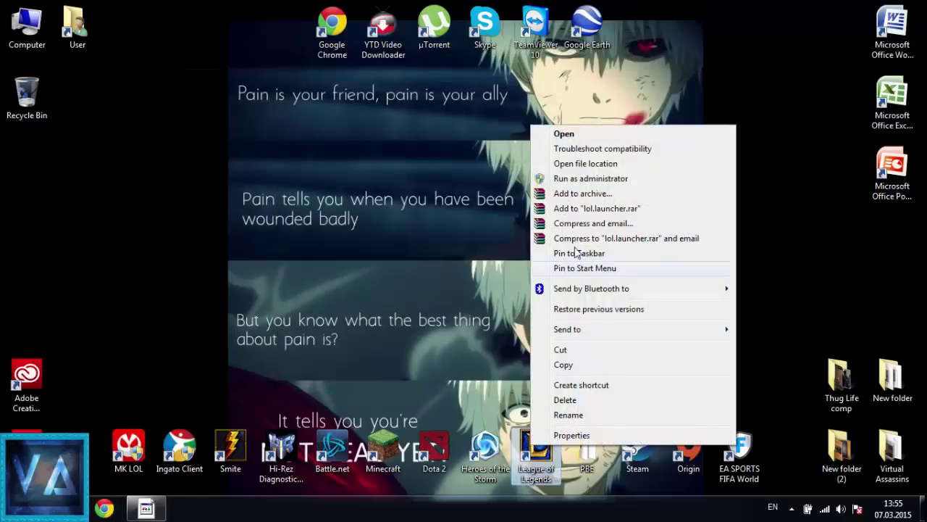
click(584, 181)
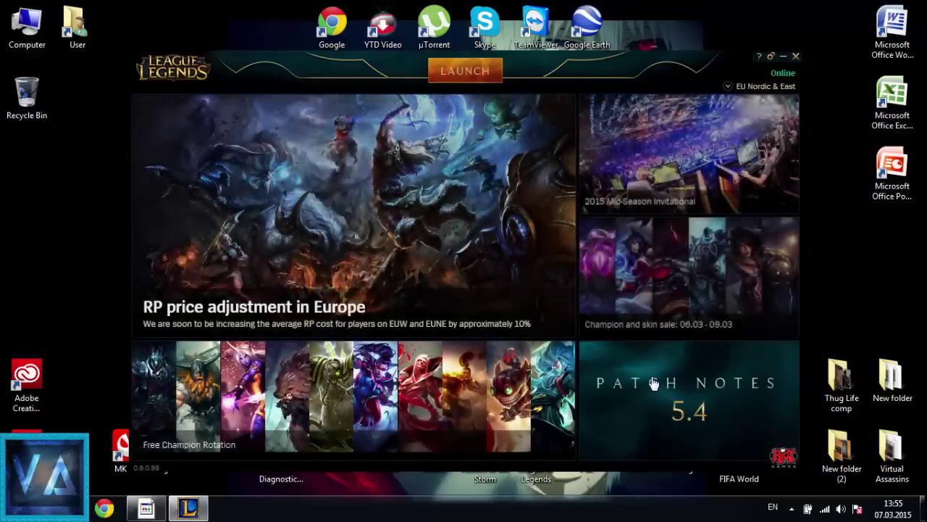
click(796, 58)
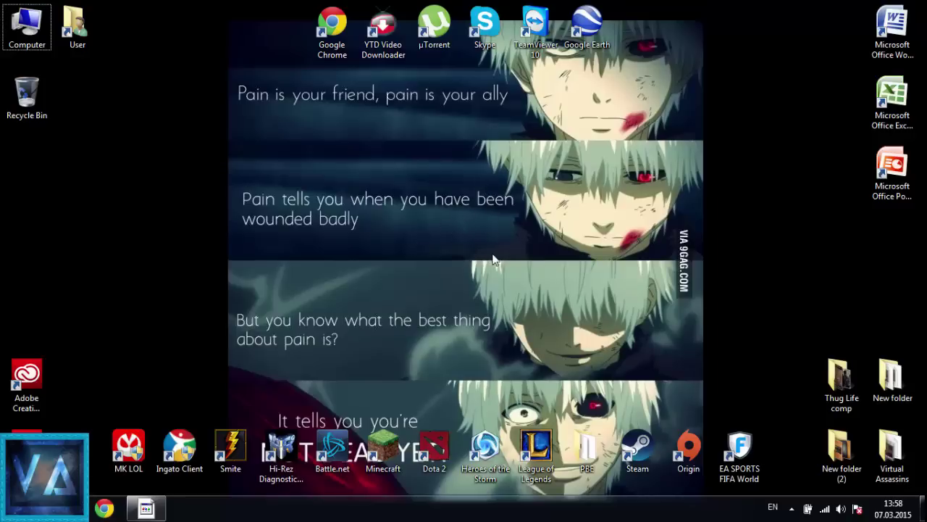
Browse to C:\Riot Games\League of Legends\RADS\projects
double_click(27, 25)
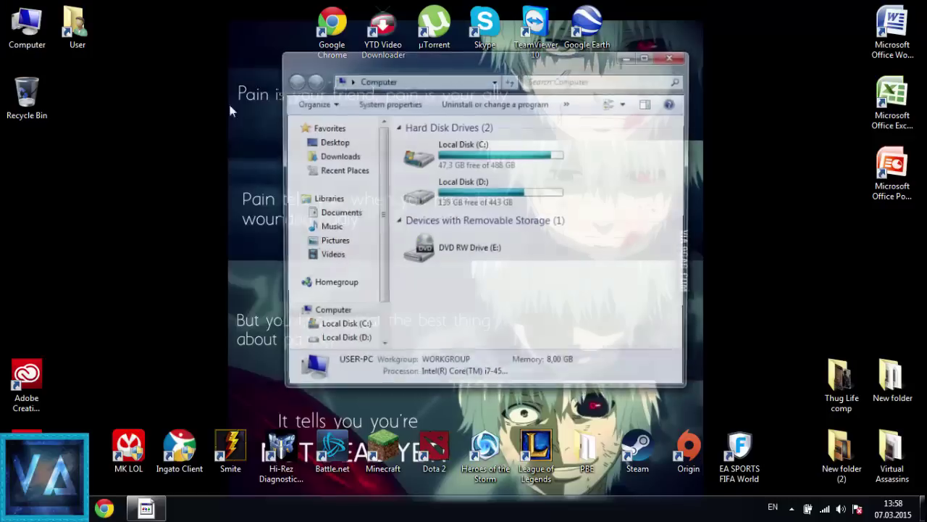
click(471, 161)
double_click(471, 161)
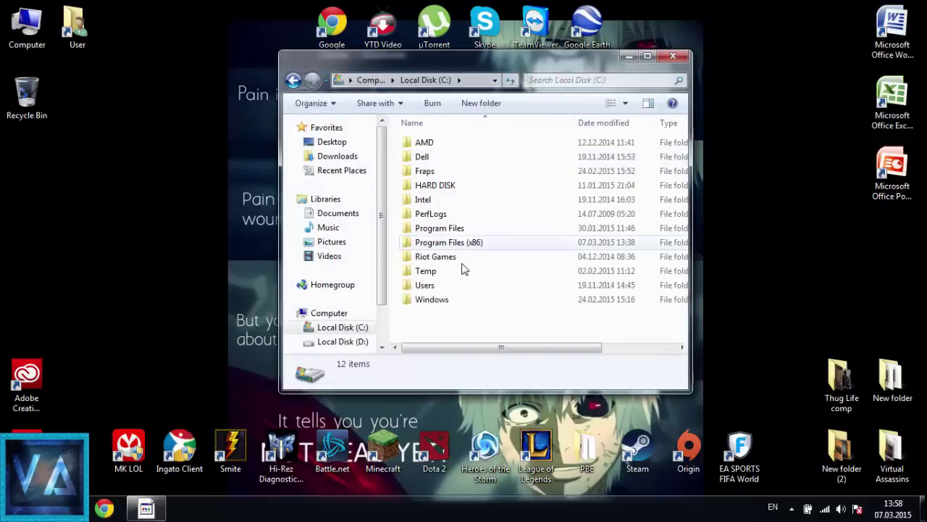
double_click(462, 262)
double_click(467, 149)
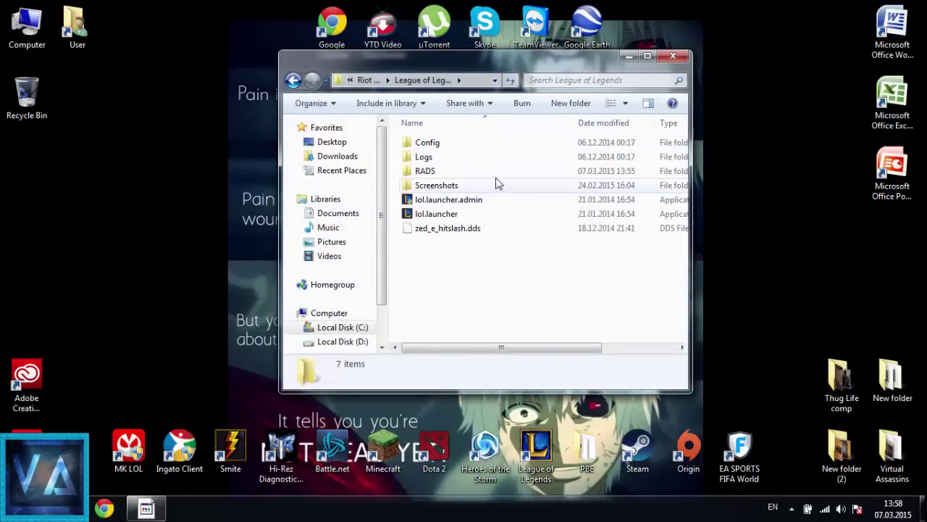
double_click(501, 172)
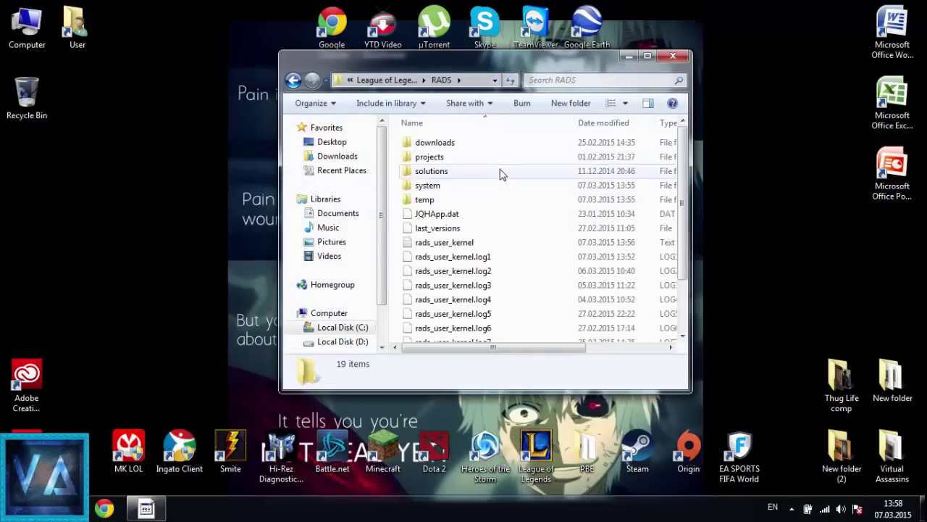
double_click(429, 159)
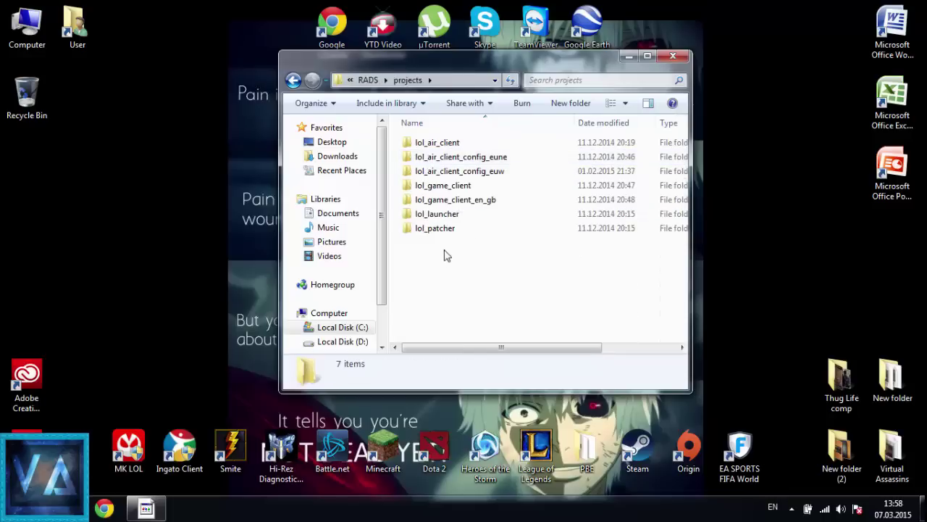
Start deleting the lol_launcher folder but dismiss the prompt, keeping it
click(443, 214)
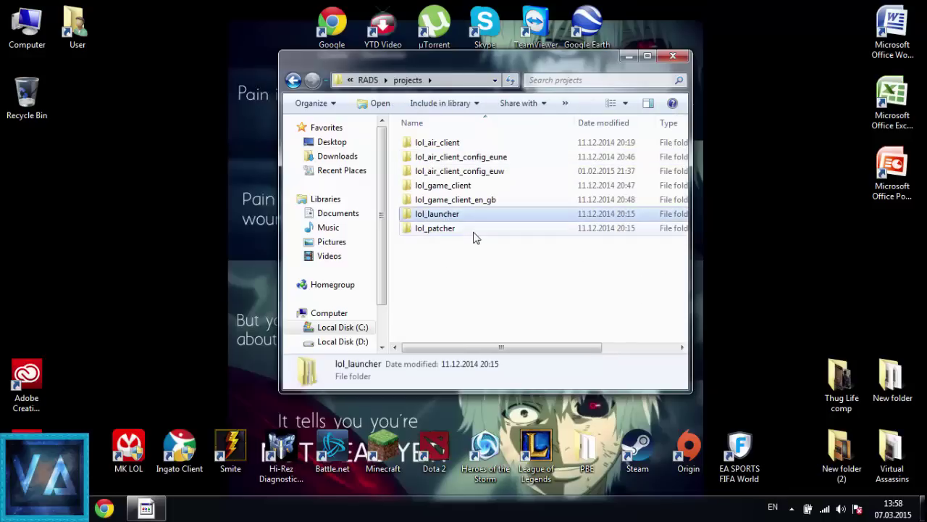
key(Delete)
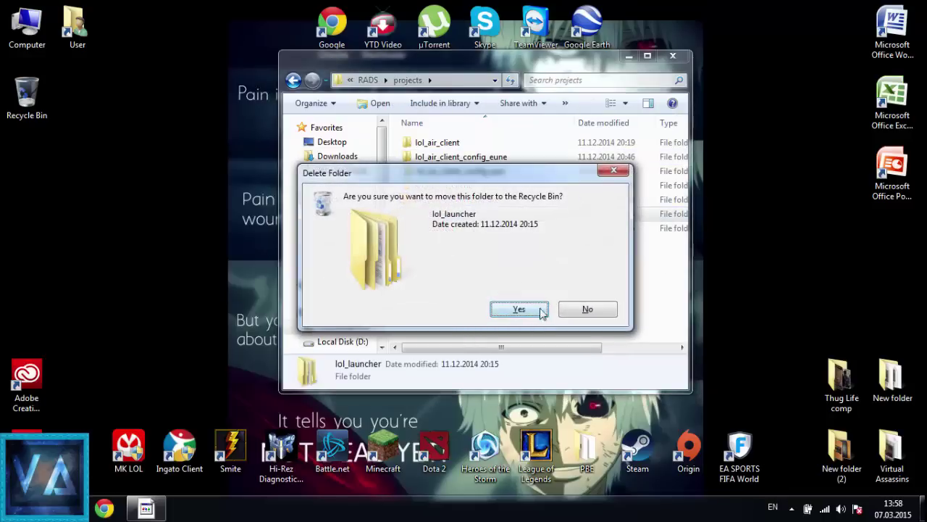
click(569, 311)
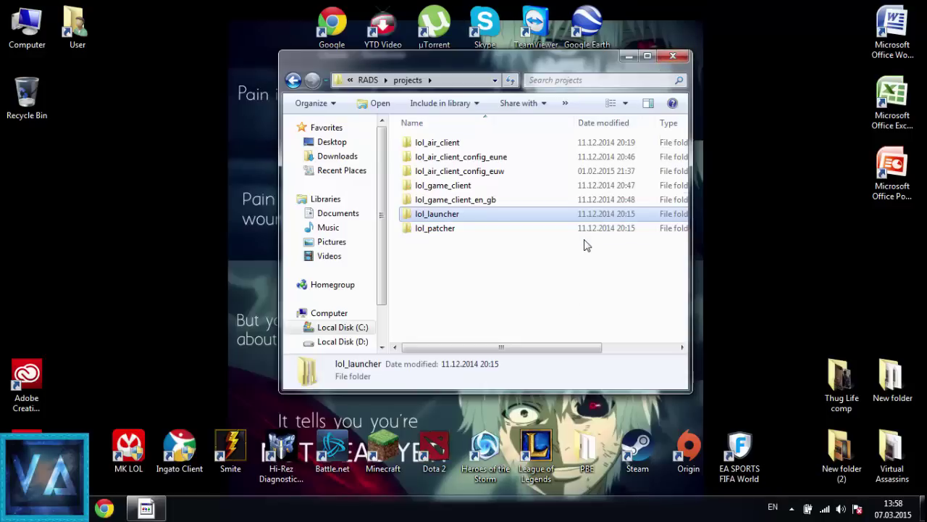
Close the projects window and dismiss the League of Legends shortcut's context menu
click(667, 61)
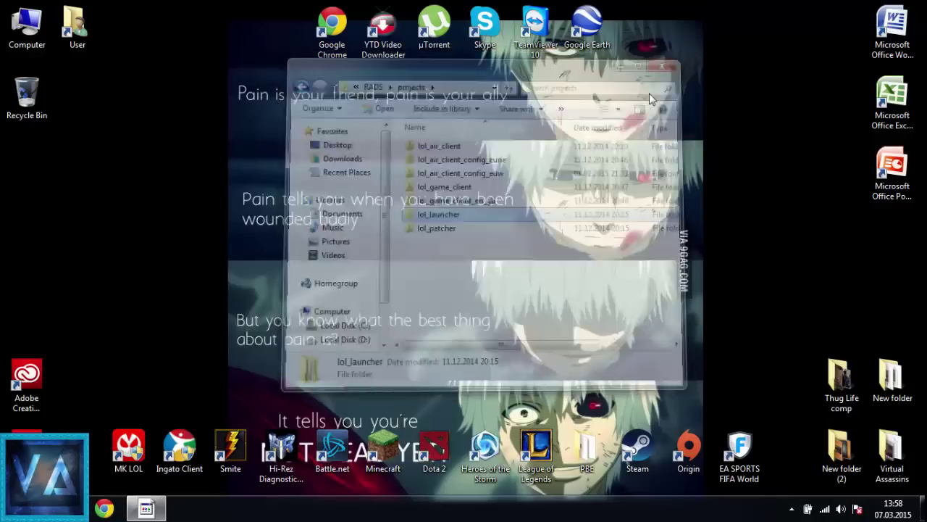
right_click(531, 451)
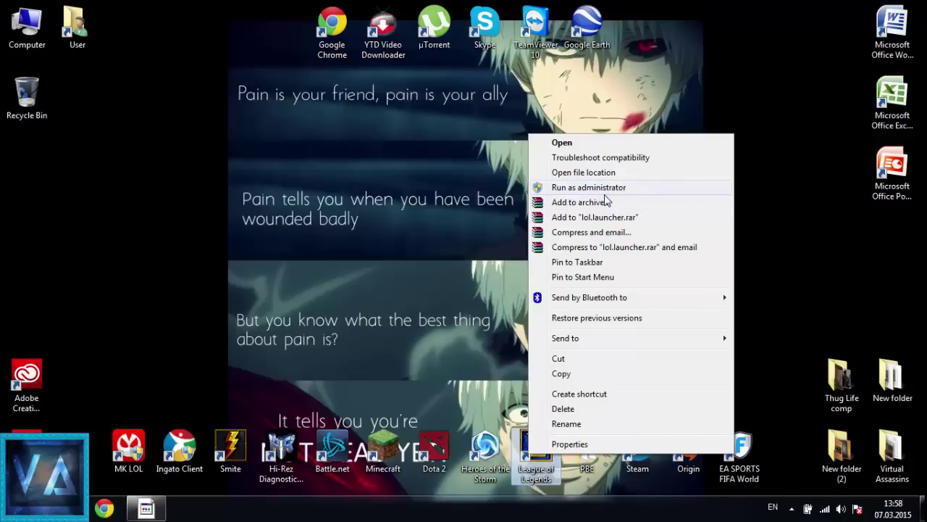
click(467, 203)
click(467, 203)
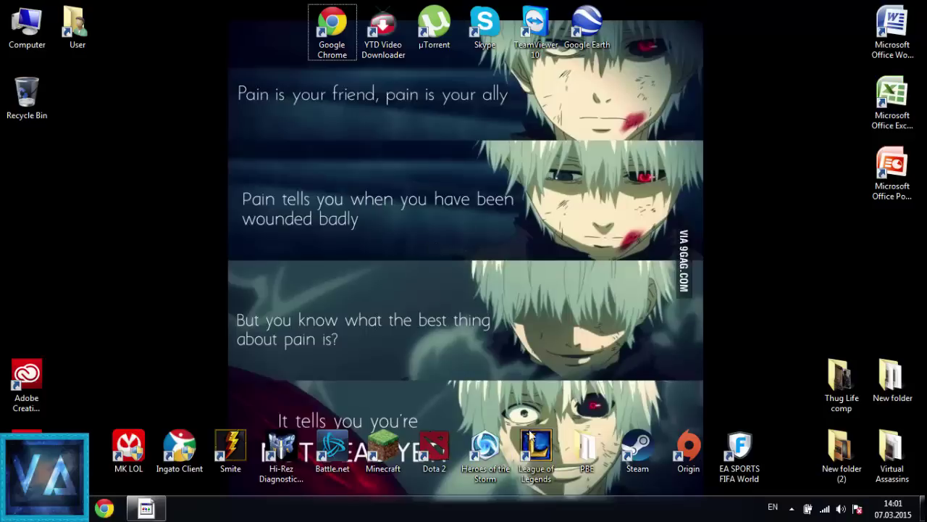
Set the League of Legends shortcut's compatibility mode to Windows 7 and confirm with OK
right_click(537, 457)
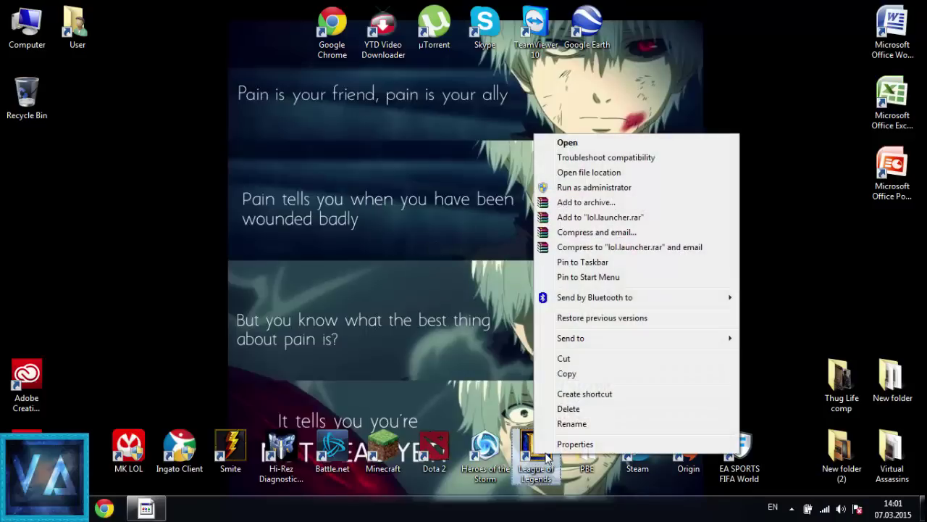
click(566, 444)
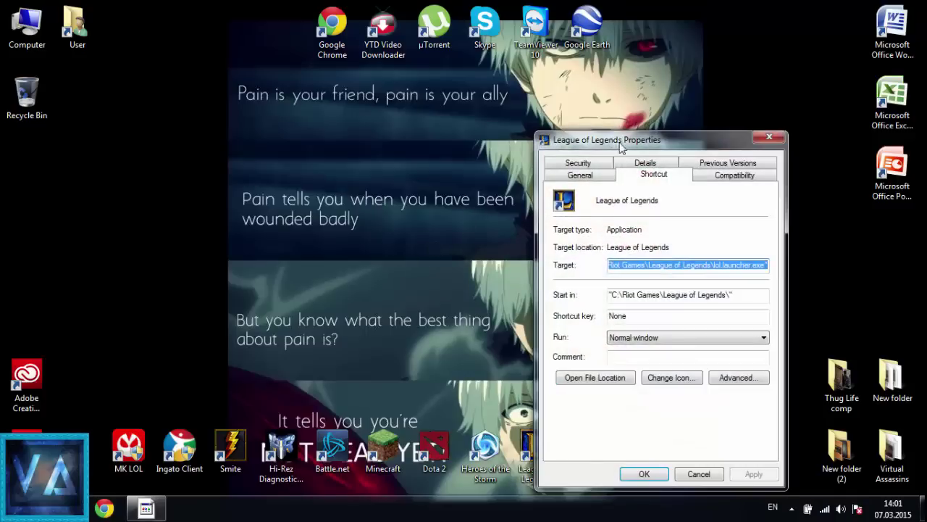
drag(617, 142, 389, 114)
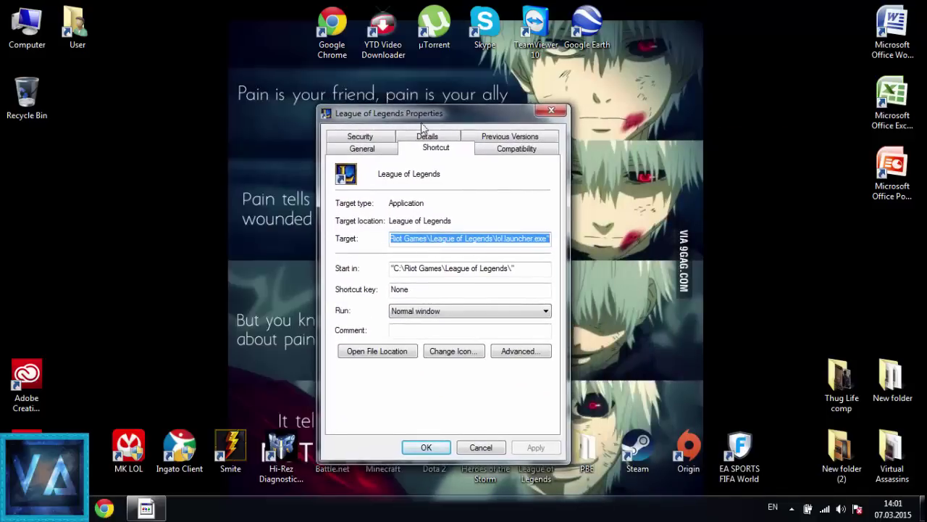
click(507, 149)
click(471, 243)
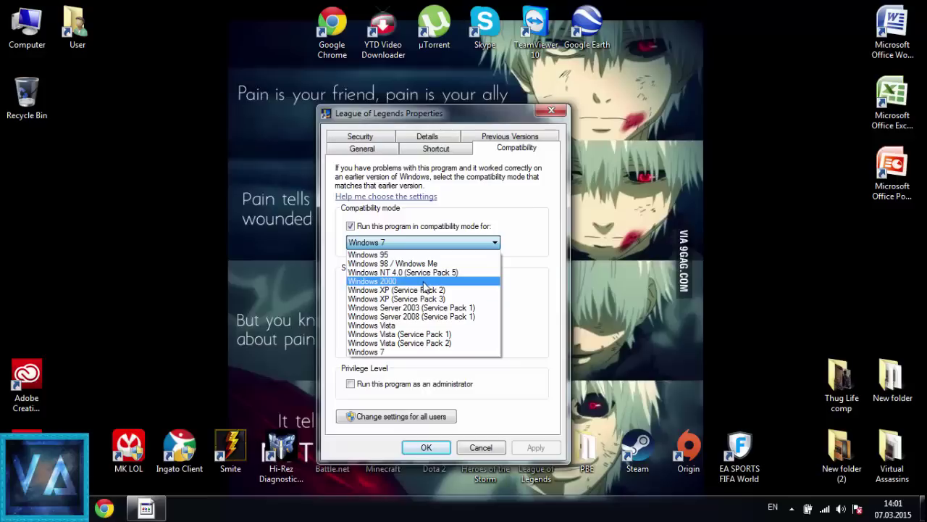
click(465, 398)
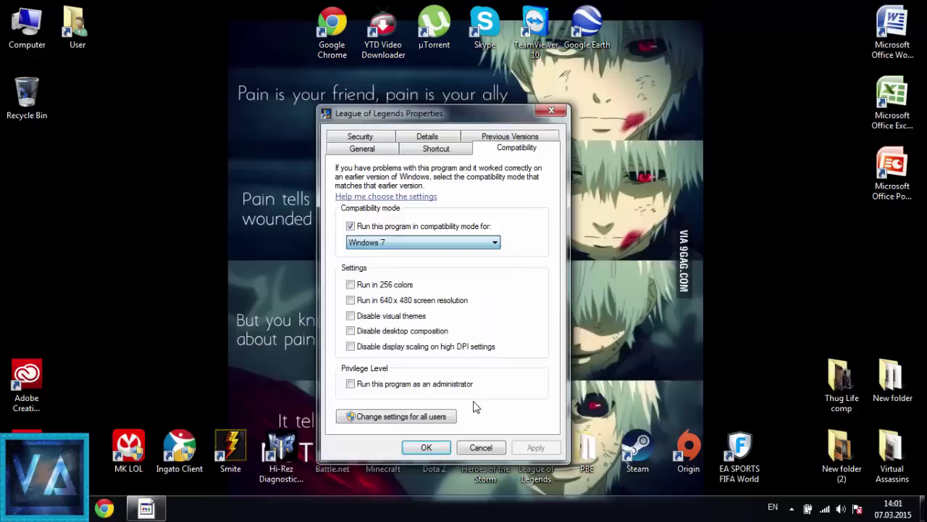
click(426, 447)
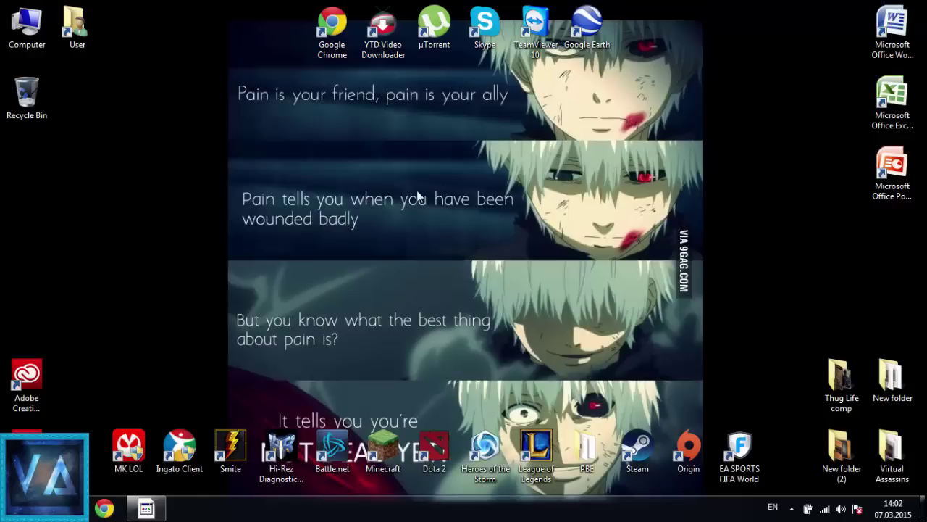
Browse to the RADS folder under C:\Riot Games\League of Legends
double_click(26, 26)
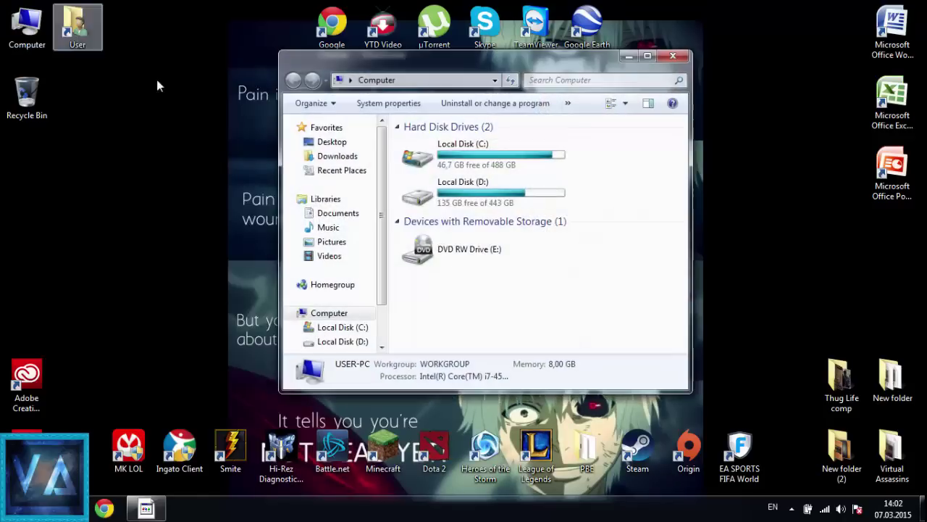
double_click(475, 202)
key(BackSpace)
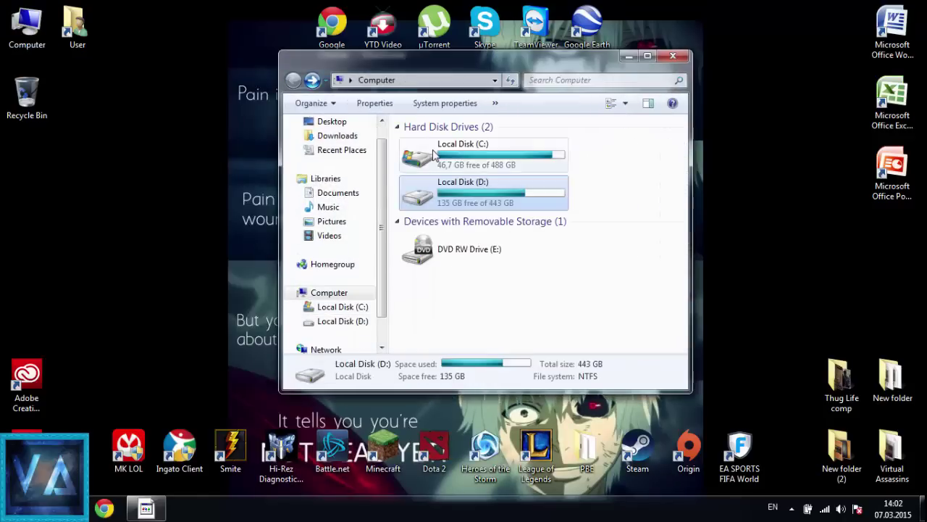
key(Up)
key(Return)
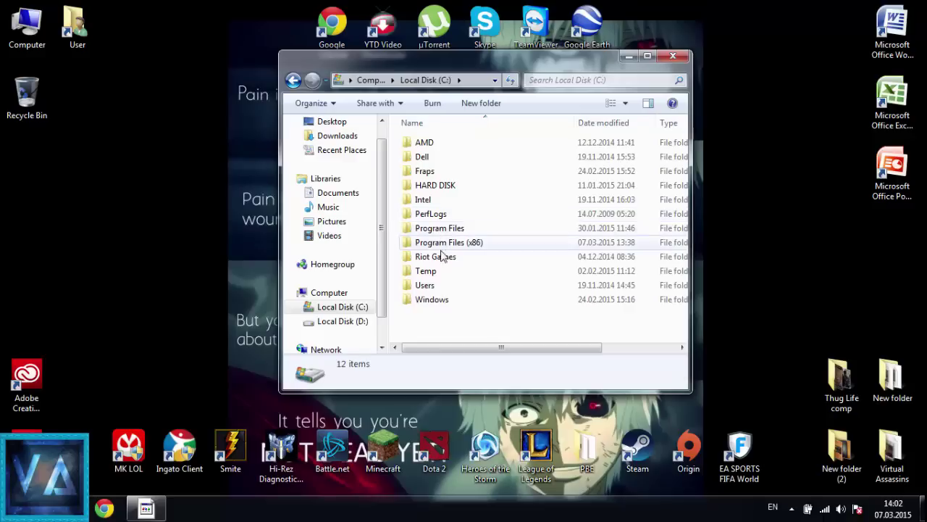
double_click(434, 258)
double_click(429, 143)
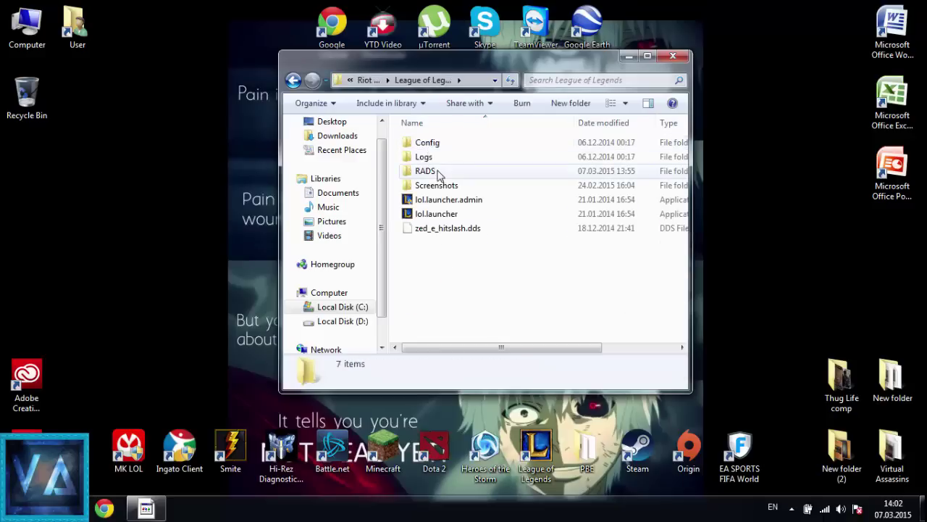
double_click(426, 171)
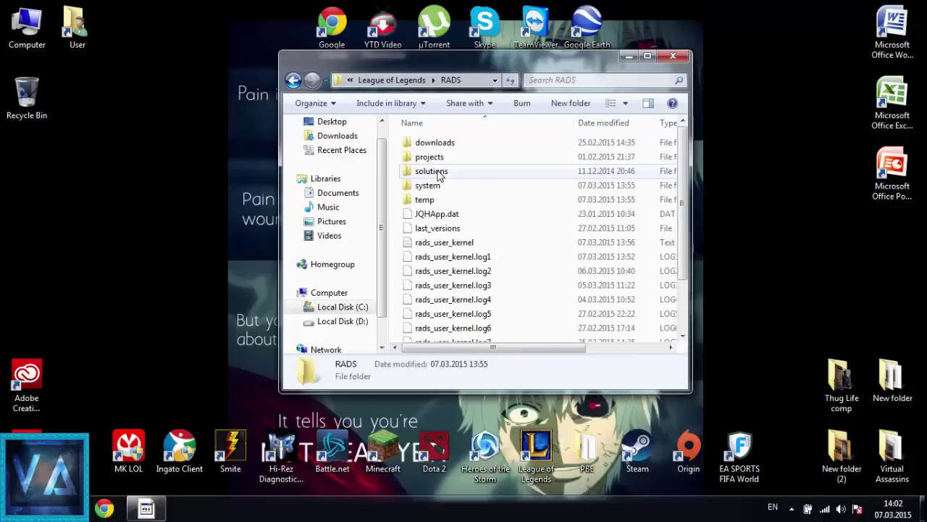
Open solutions\lol_game_client_sln\releases\0.0.1.79\deploy and maximize the window
double_click(451, 174)
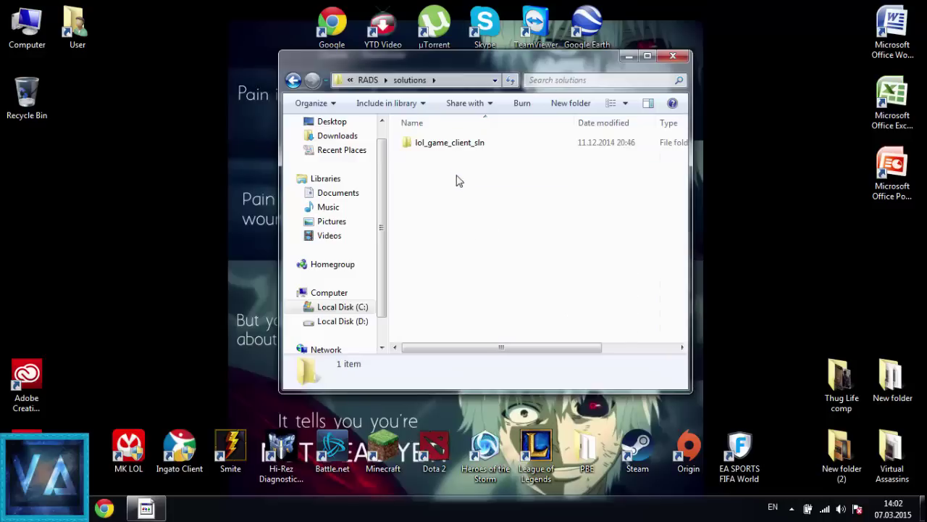
double_click(452, 144)
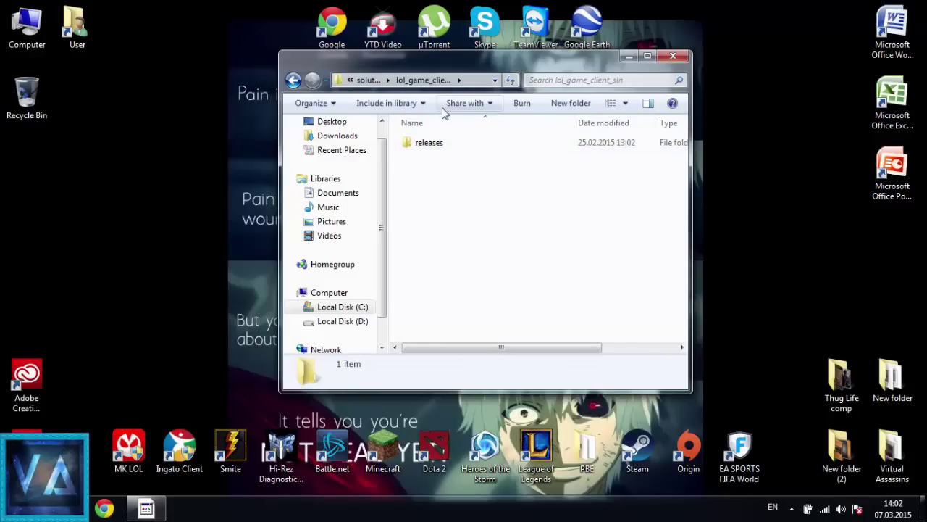
double_click(430, 144)
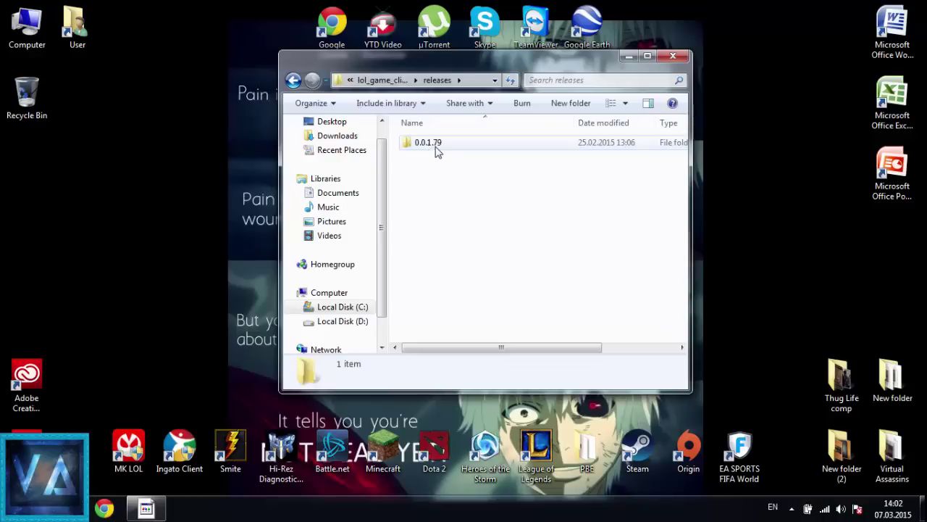
double_click(435, 145)
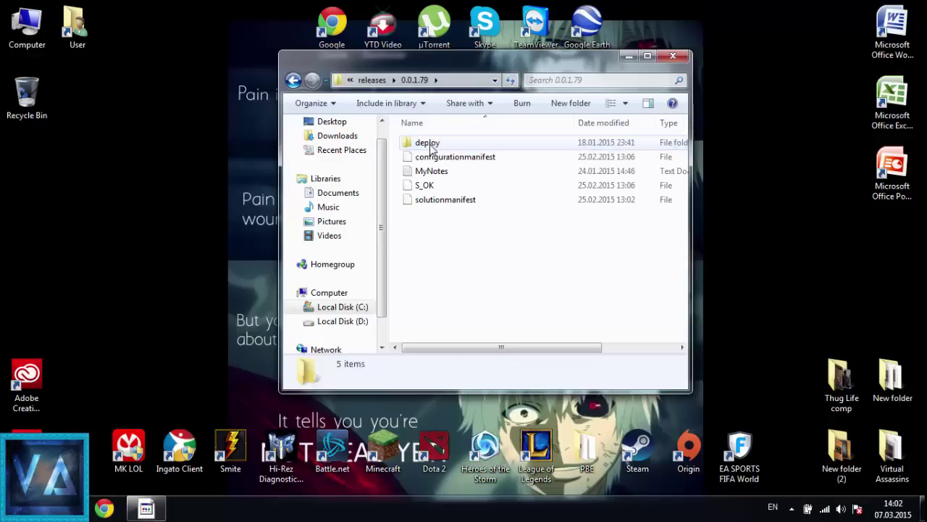
double_click(429, 143)
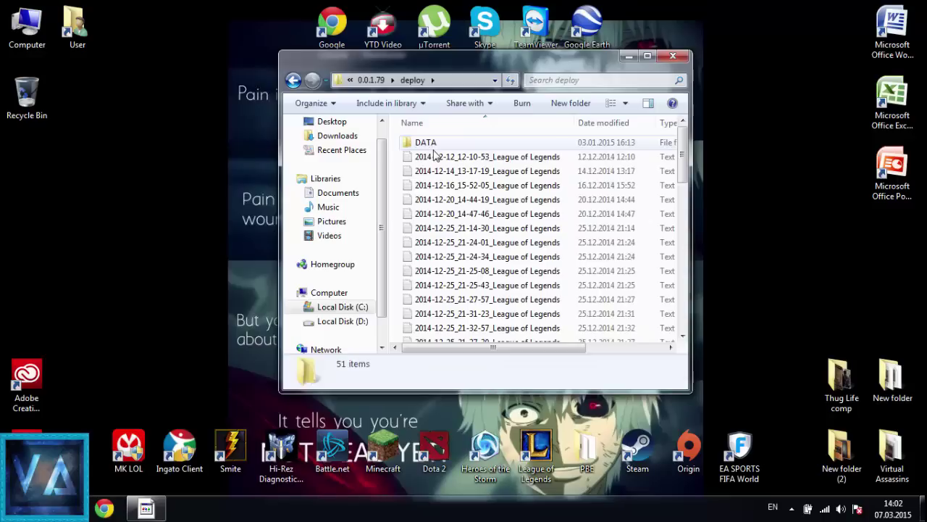
scroll(443, 173, down, 5)
scroll(446, 176, up, 5)
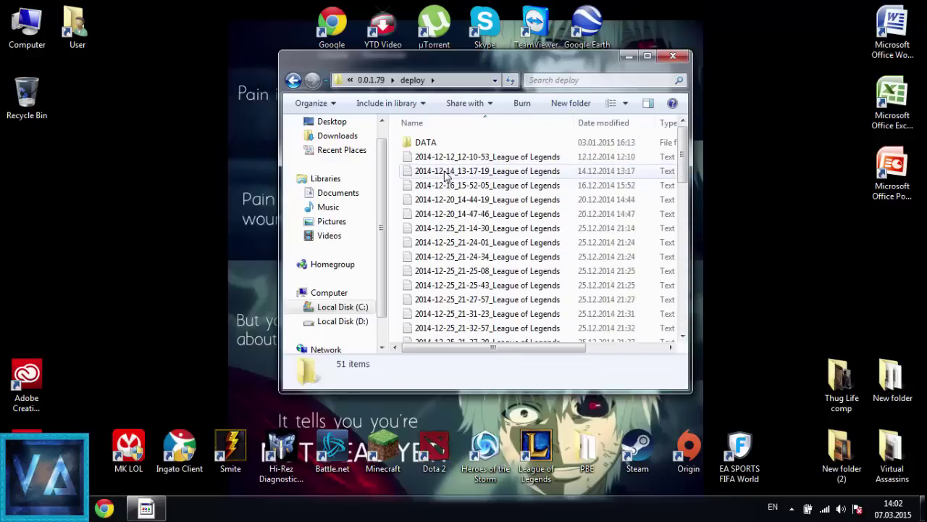
scroll(446, 174, down, 8)
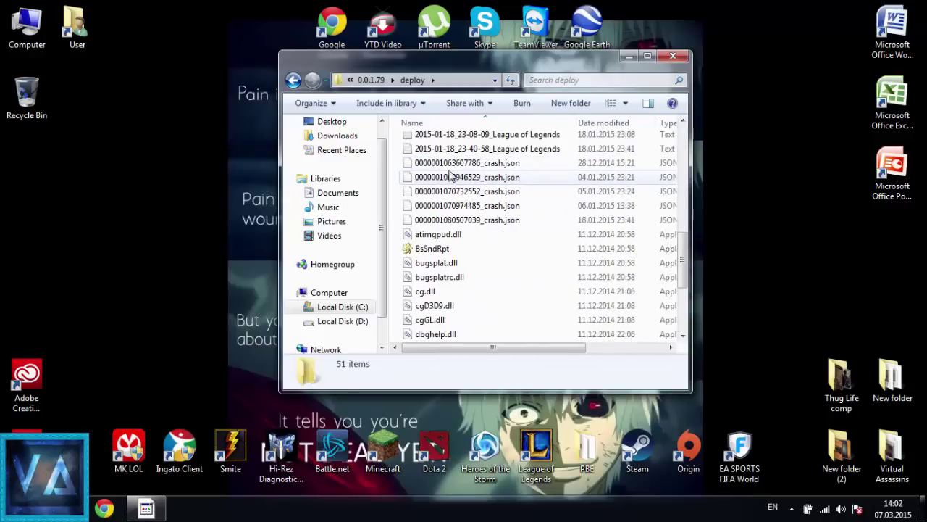
click(648, 57)
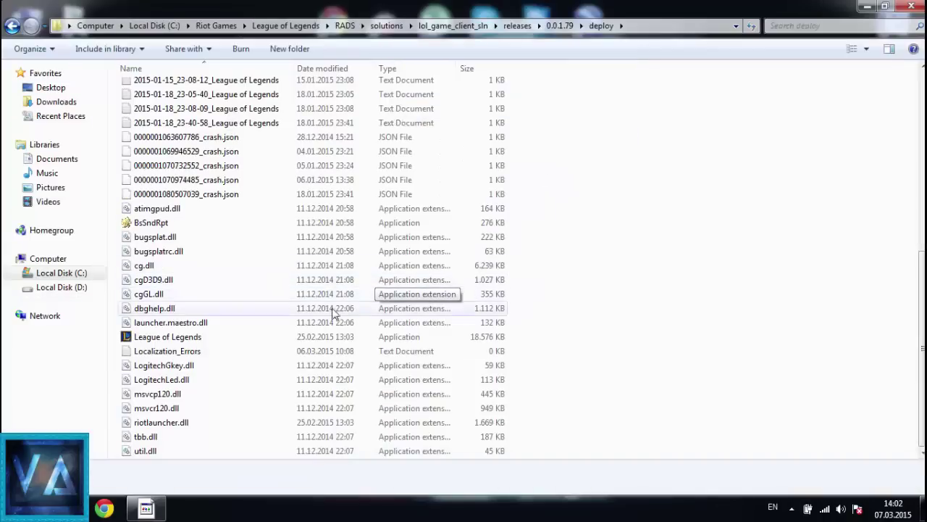
Rename LogitechGkey.dll to LogitechGkeyF.dll
click(145, 367)
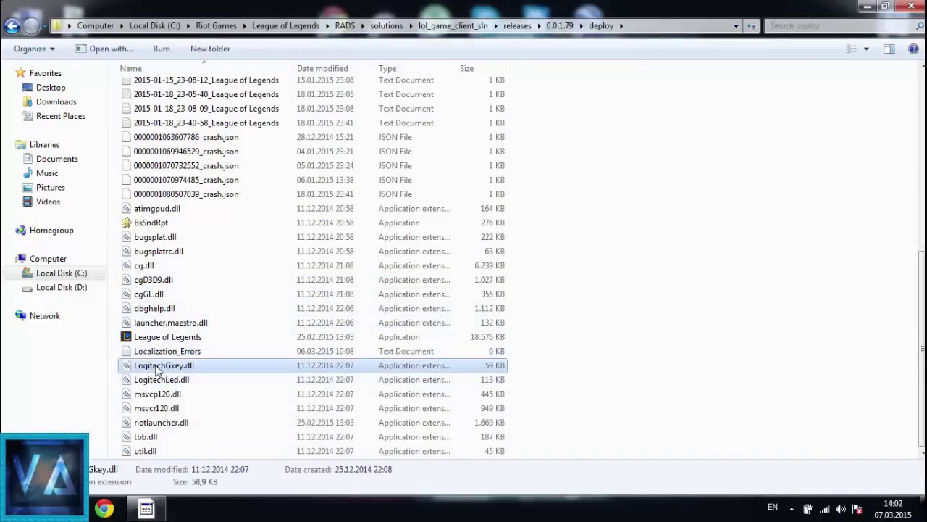
click(156, 368)
click(565, 409)
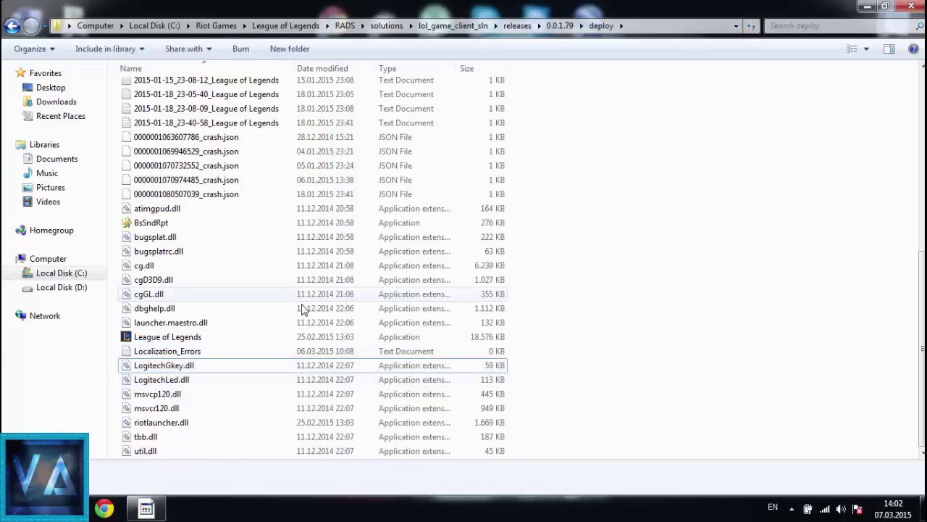
click(168, 367)
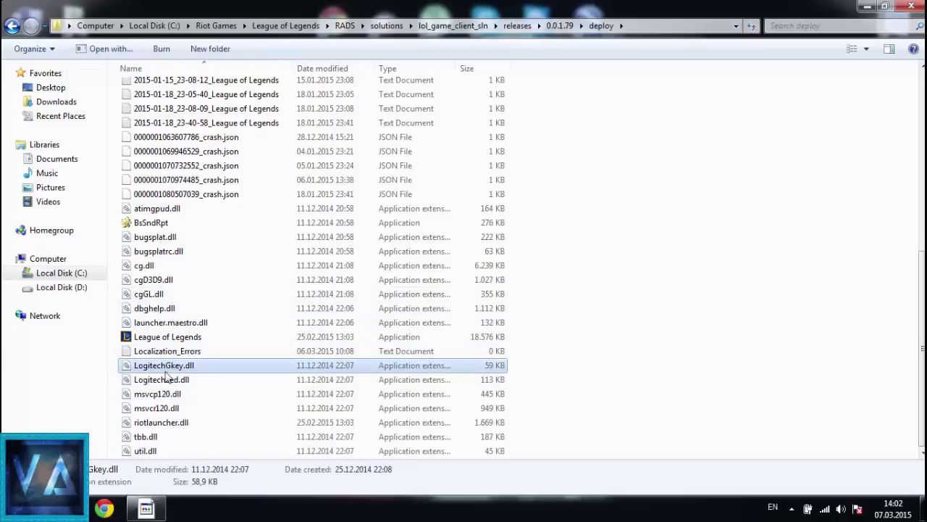
right_click(162, 370)
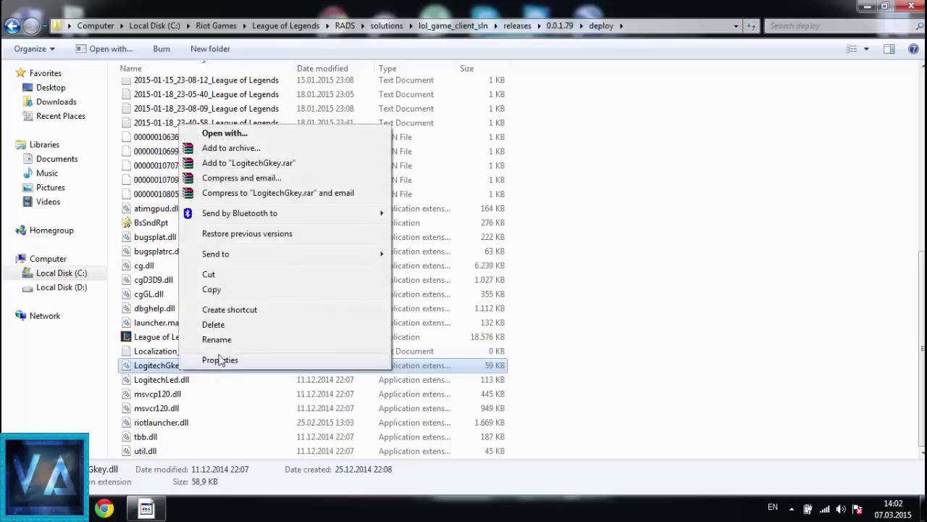
click(242, 336)
key(Right)
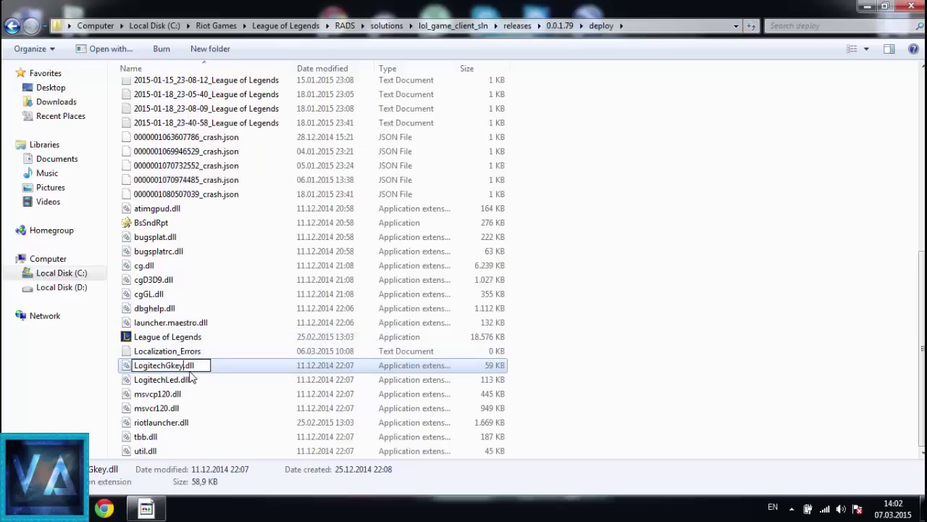
text(F)
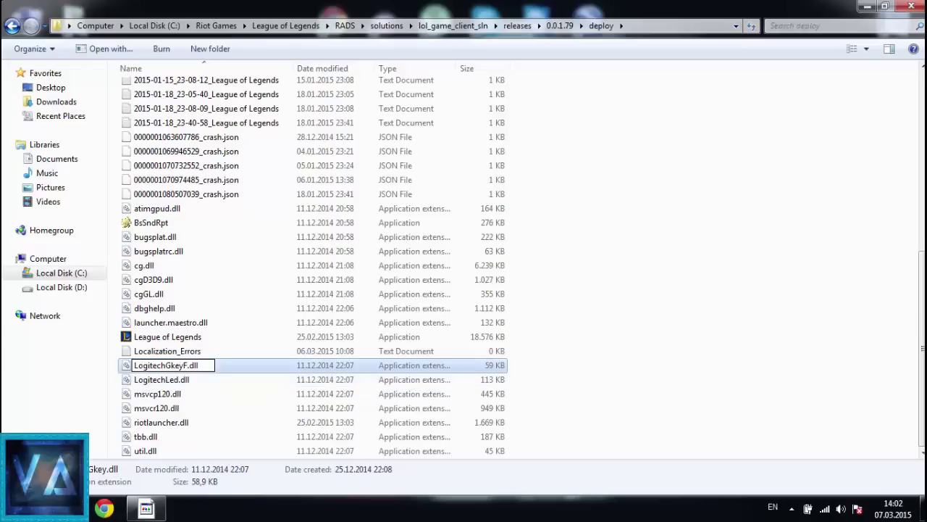
key(ctrl+a)
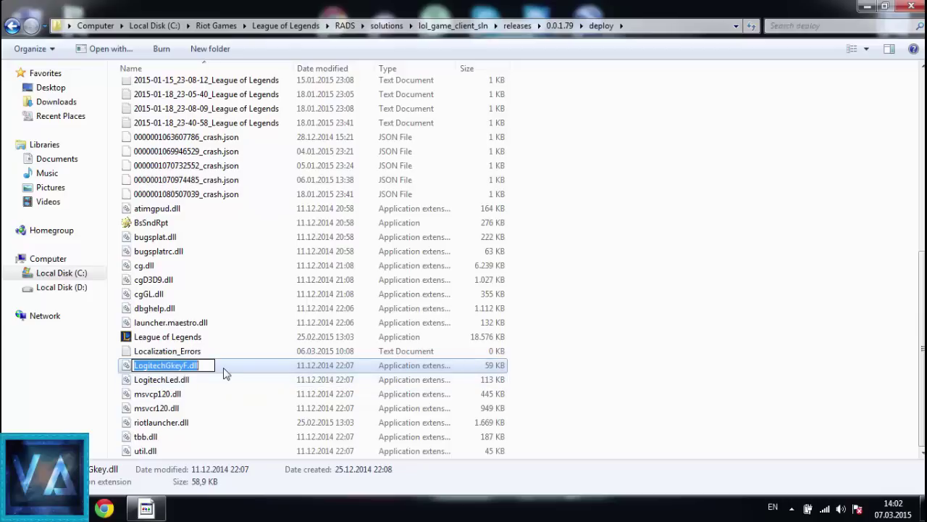
key(Return)
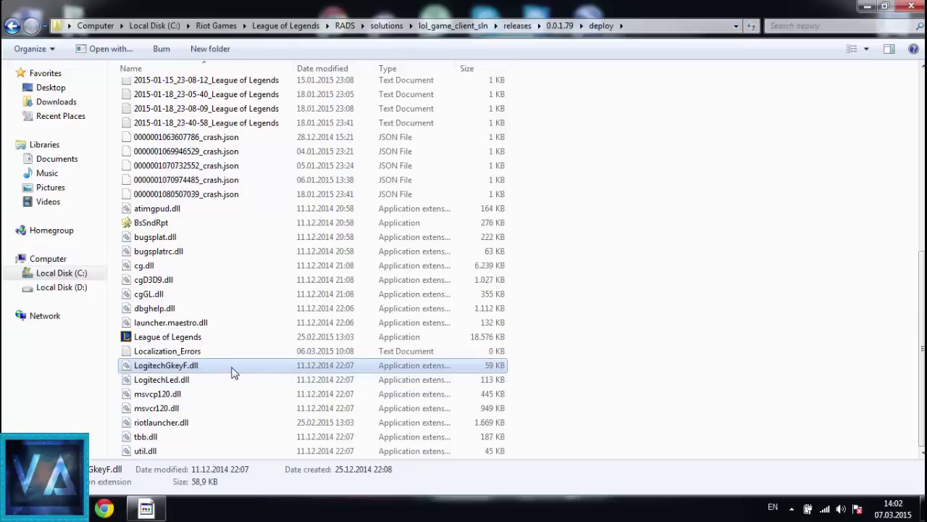
click(621, 333)
Close Explorer and choose Restart from the Start menu's shut down options
key(super+d)
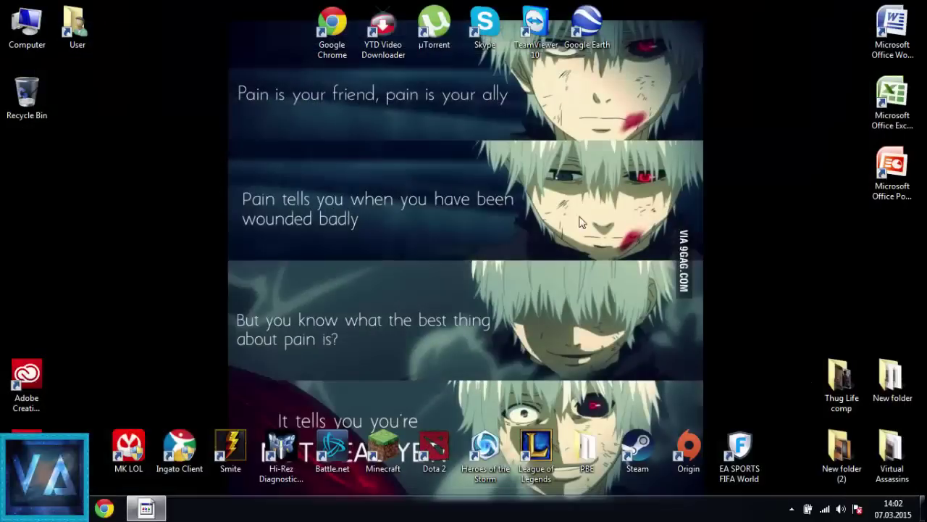
key(super)
click(239, 473)
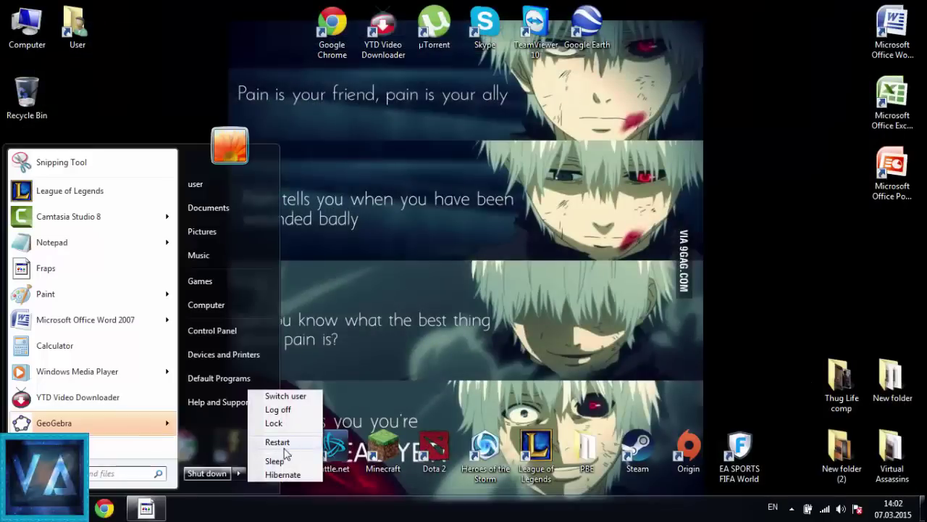
click(426, 262)
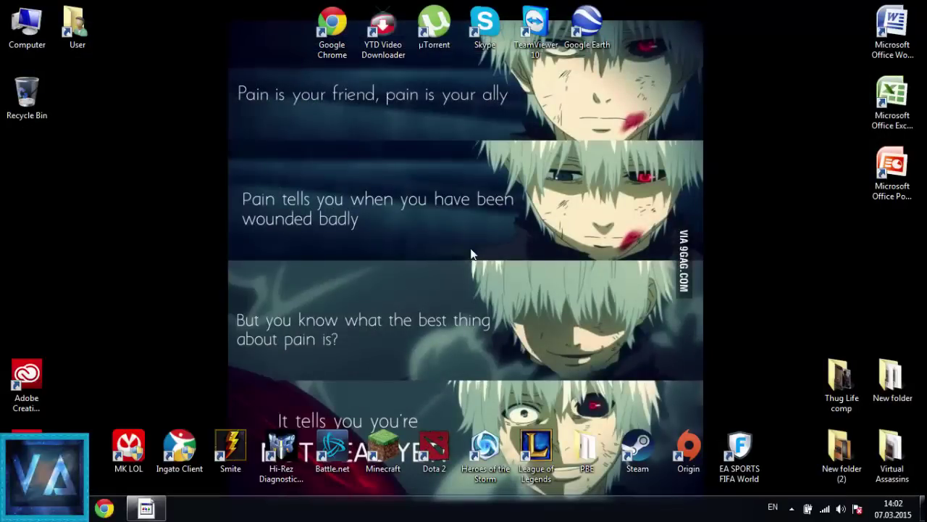